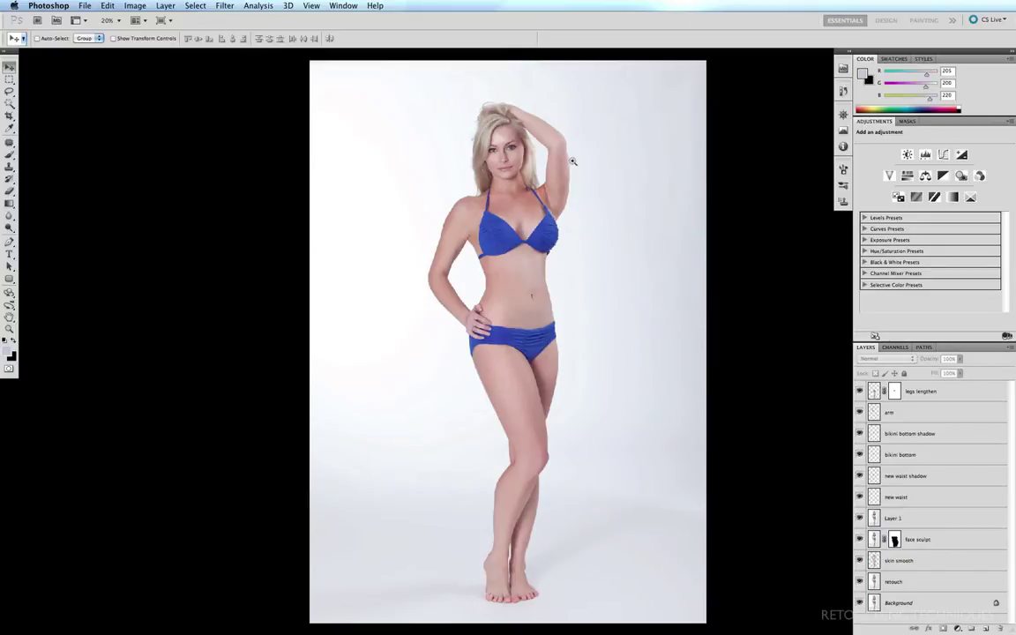
# Step: Show only the Background layer at chest level and add a Hue/Saturation adjustment layer directly above it
pyautogui.moveTo(565, 154); pyautogui.dragTo(511, 340)
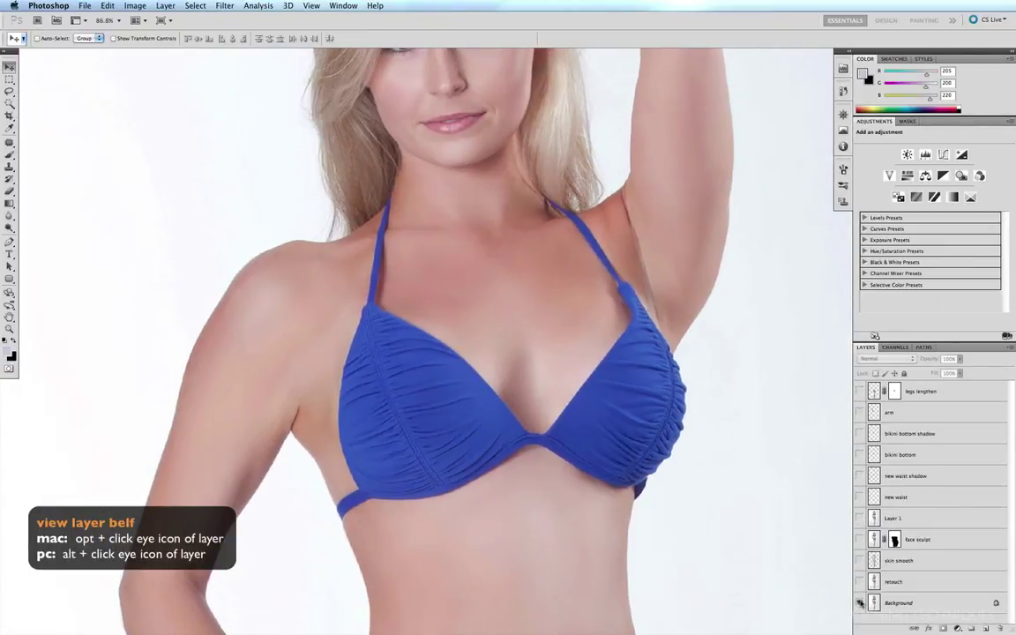
pyautogui.keyDown('alt'); pyautogui.click(860, 603); pyautogui.keyUp('alt')
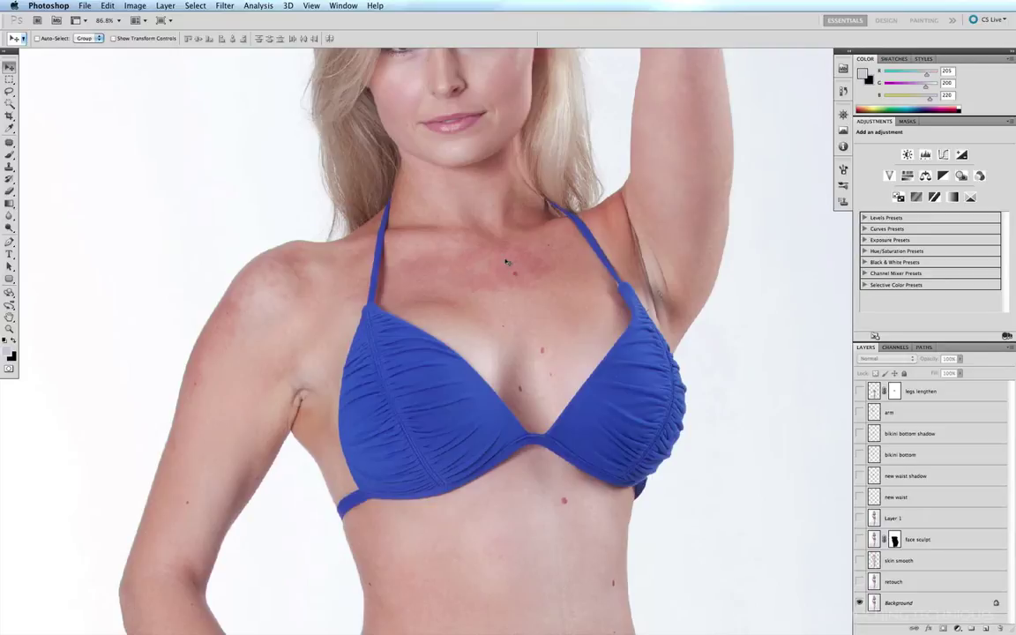
pyautogui.click(926, 605)
pyautogui.click(957, 628)
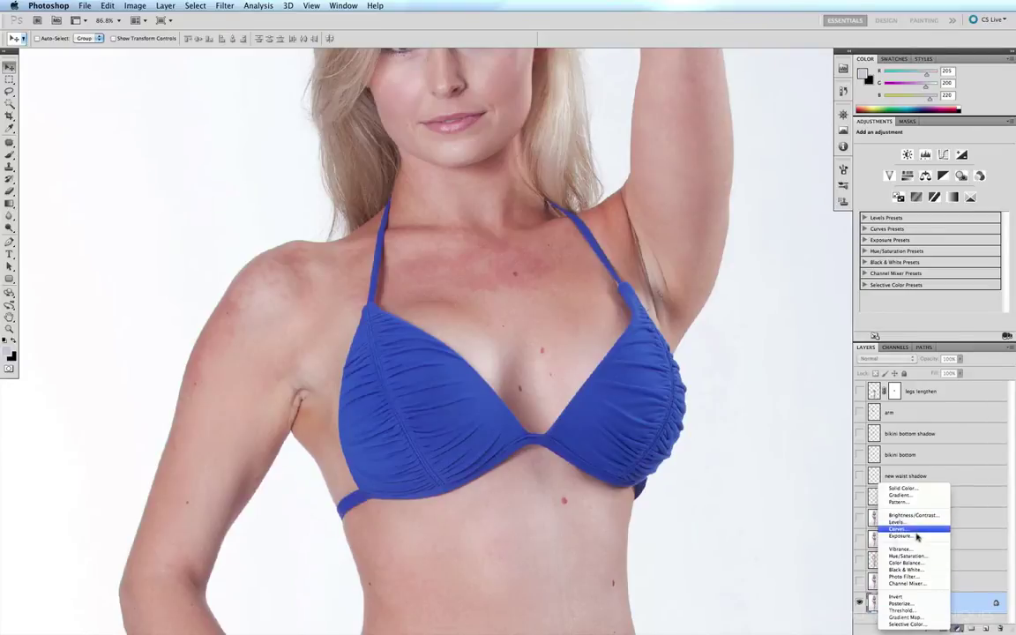
pyautogui.click(912, 558)
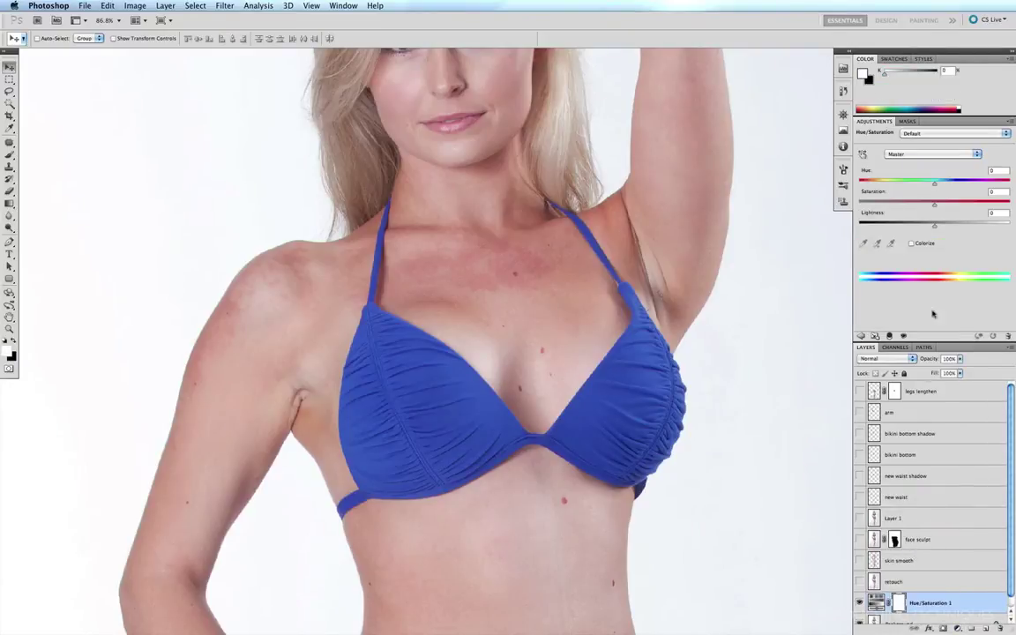
# Step: Target the Reds with hue at -180 and narrow their upper range limits to 9° and 14° to isolate the blotchy skin
pyautogui.click(959, 156)
pyautogui.click(959, 160)
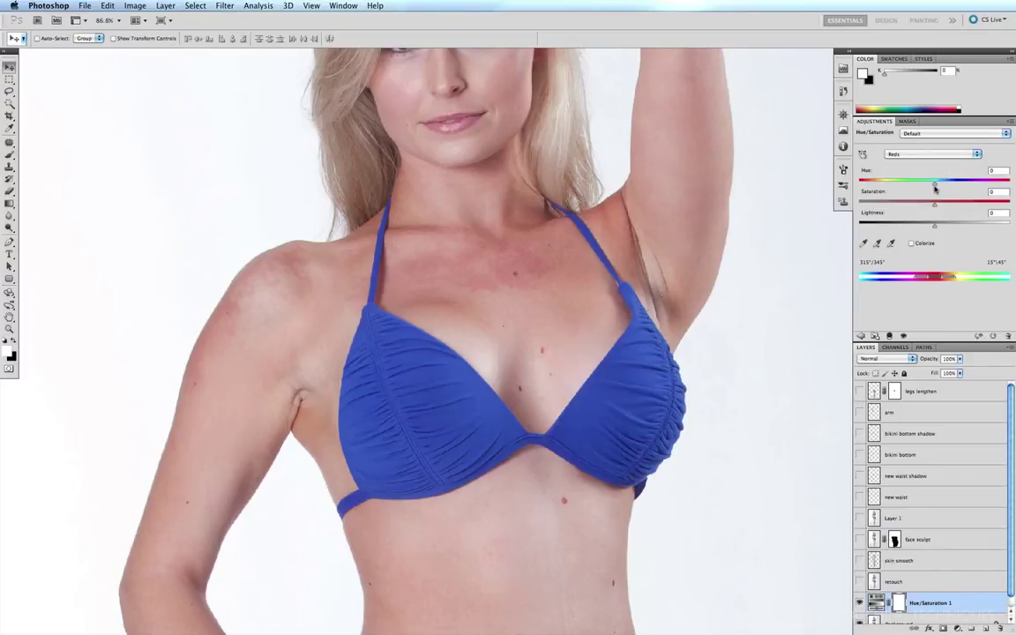
pyautogui.moveTo(935, 185); pyautogui.dragTo(803, 196)
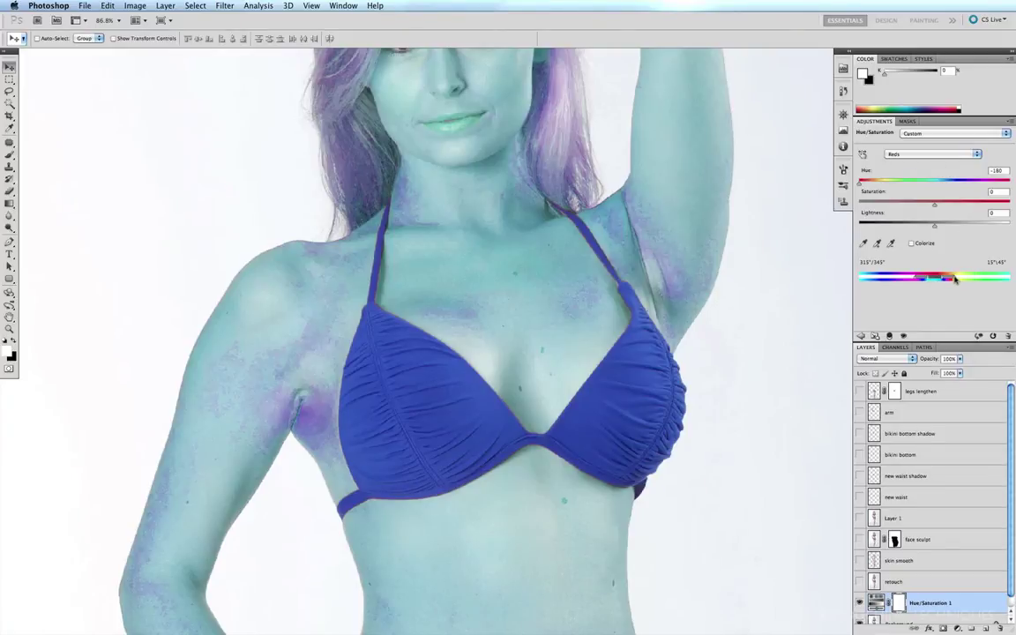
pyautogui.moveTo(956, 279); pyautogui.dragTo(940, 279)
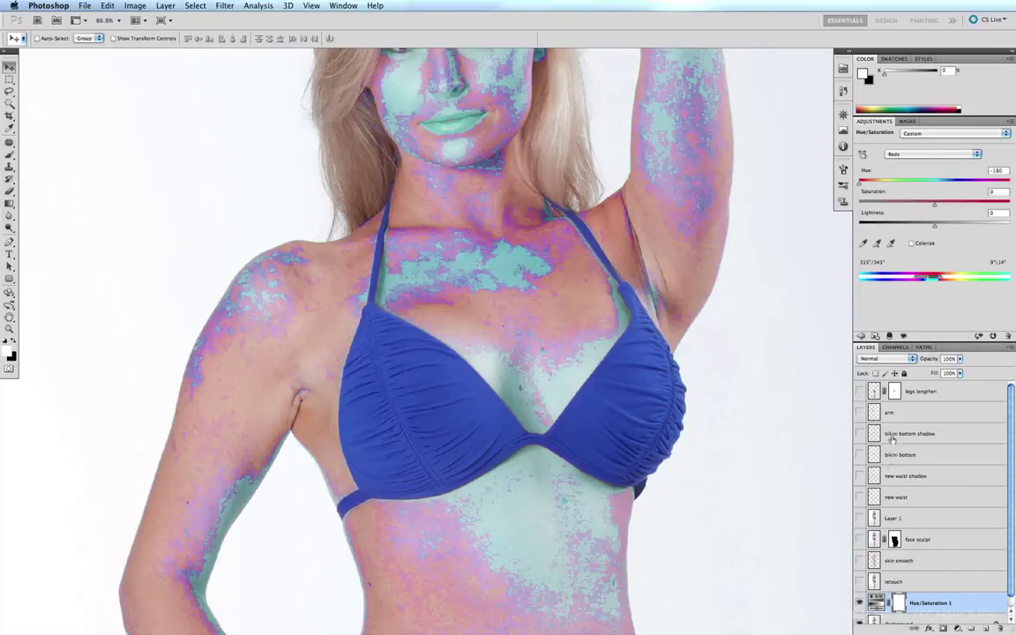
pyautogui.click(860, 605)
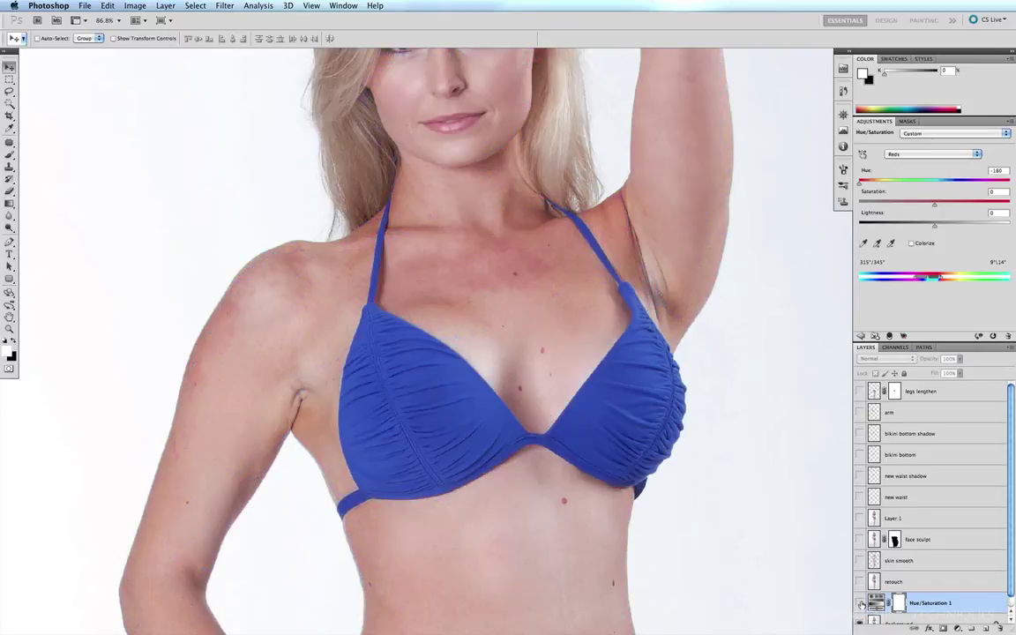
pyautogui.click(861, 603)
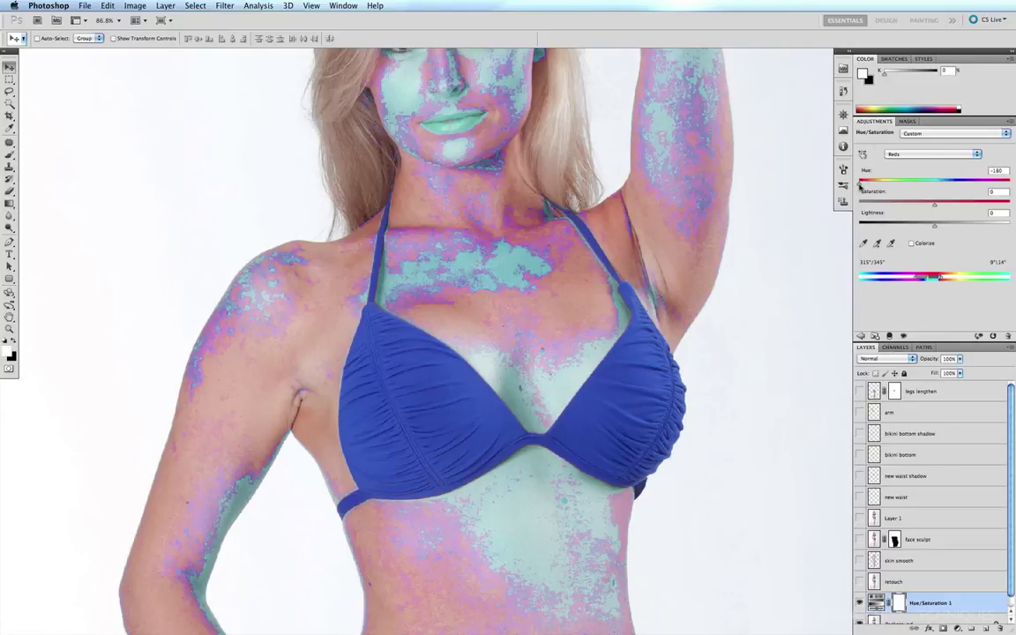
# Step: Set the Reds hue to 10 and compare the skin with and without the adjustment
pyautogui.moveTo(864, 183); pyautogui.dragTo(942, 185)
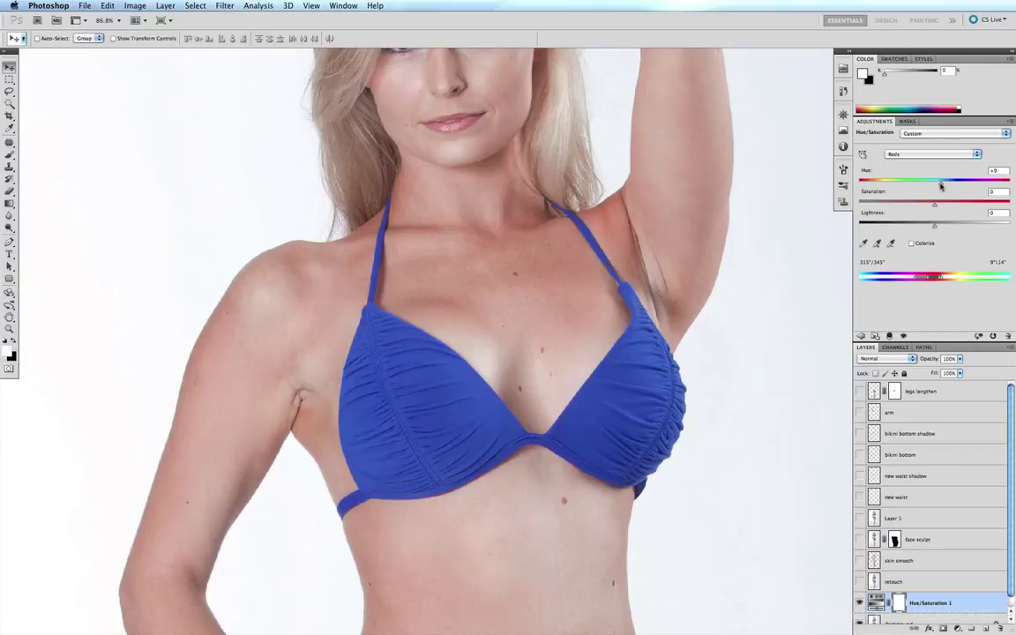
pyautogui.click(992, 168)
pyautogui.write('10')
pyautogui.press('Return')
pyautogui.click(860, 603)
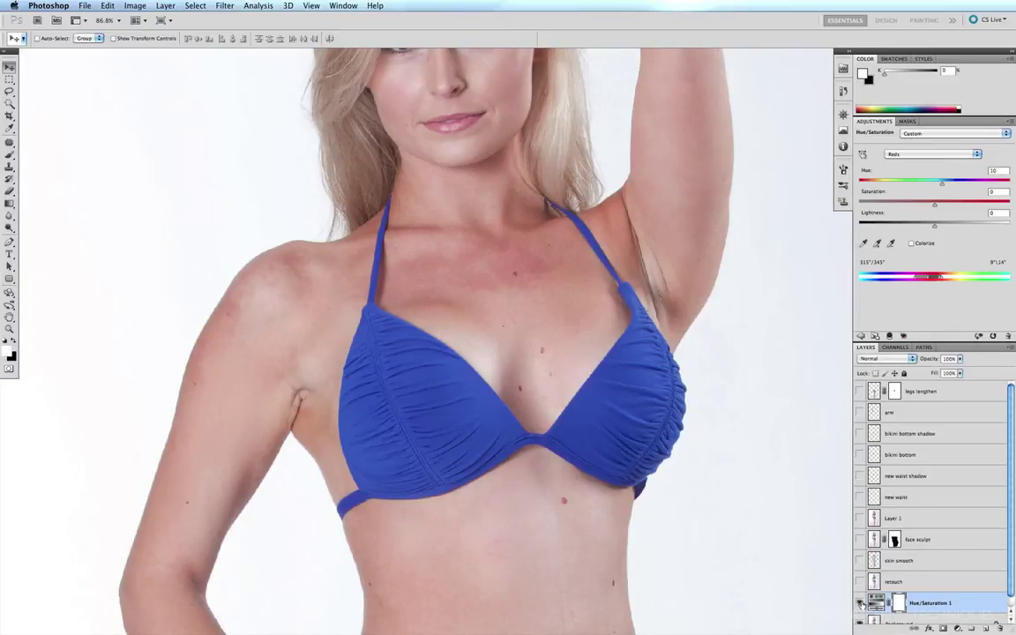
pyautogui.click(860, 602)
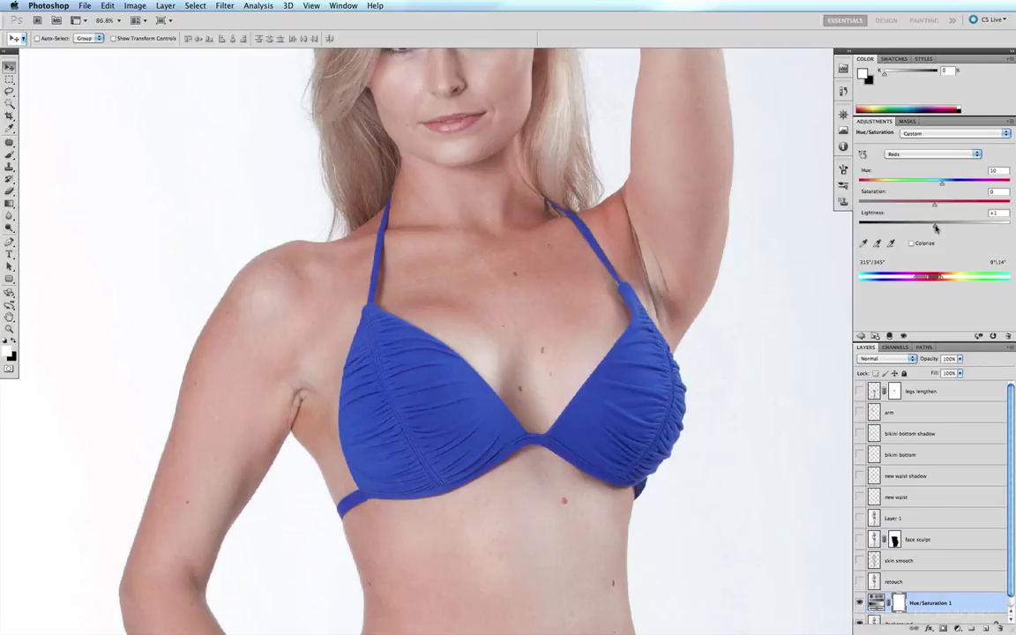
# Step: Raise the Reds lightness to +6 and compare the skin before and after the adjustment
pyautogui.moveTo(936, 229); pyautogui.dragTo(939, 229)
pyautogui.click(860, 604)
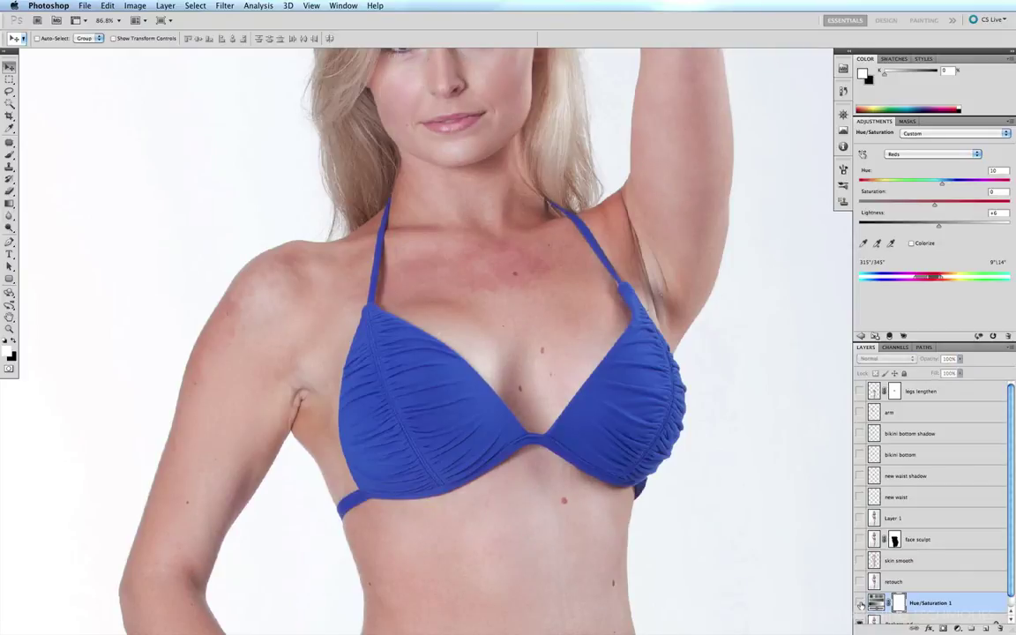
pyautogui.click(861, 604)
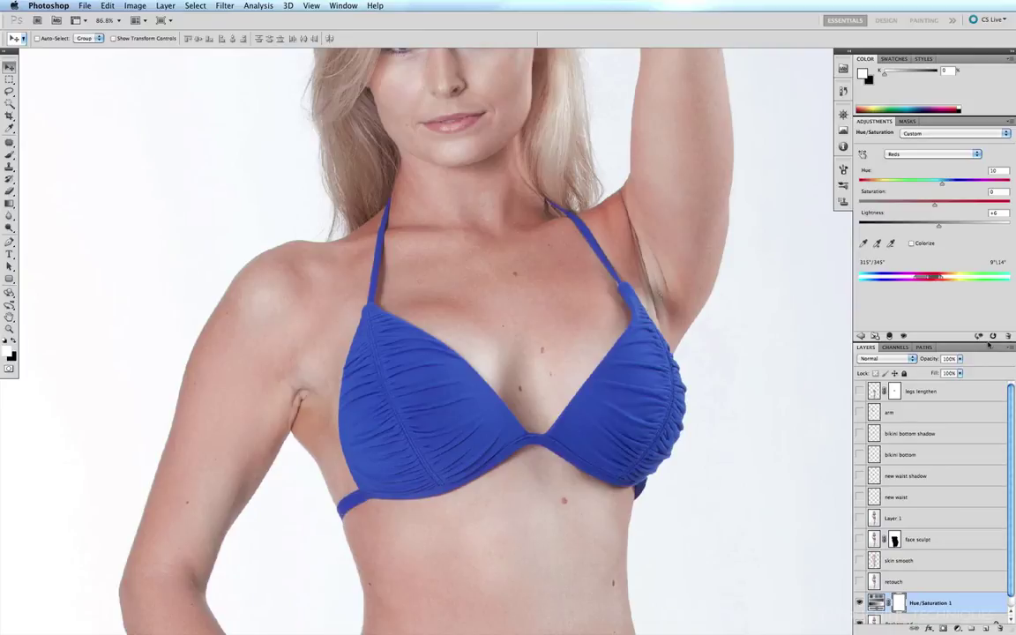
pyautogui.press('Return')
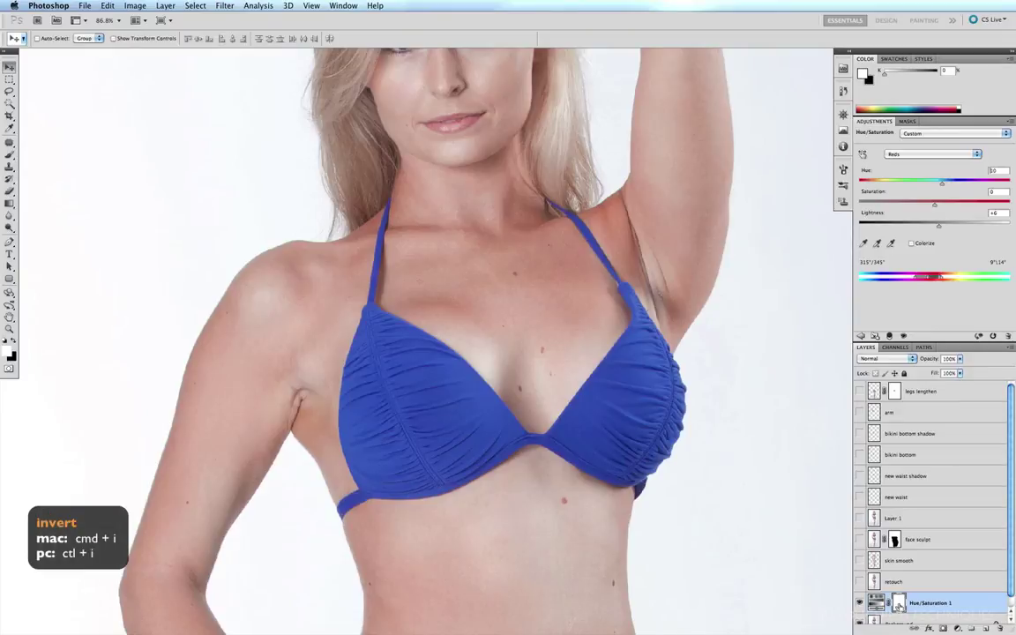
# Step: Invert the adjustment's mask, paint white over the red chest and shoulder patches with a 100 px brush at 100% opacity, and compare the result
pyautogui.press('super+i')
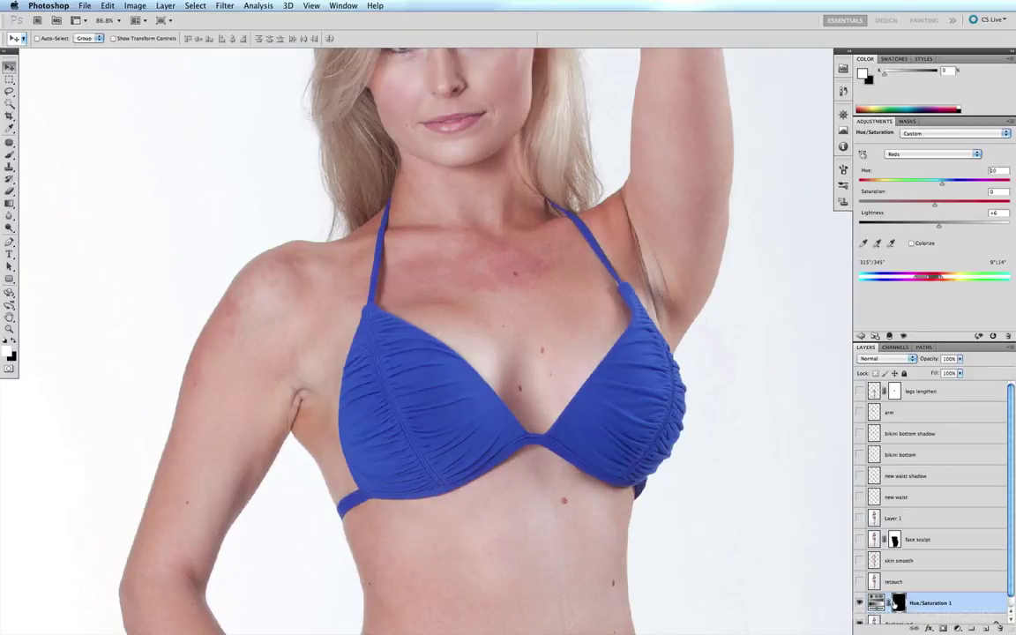
pyautogui.press('b')
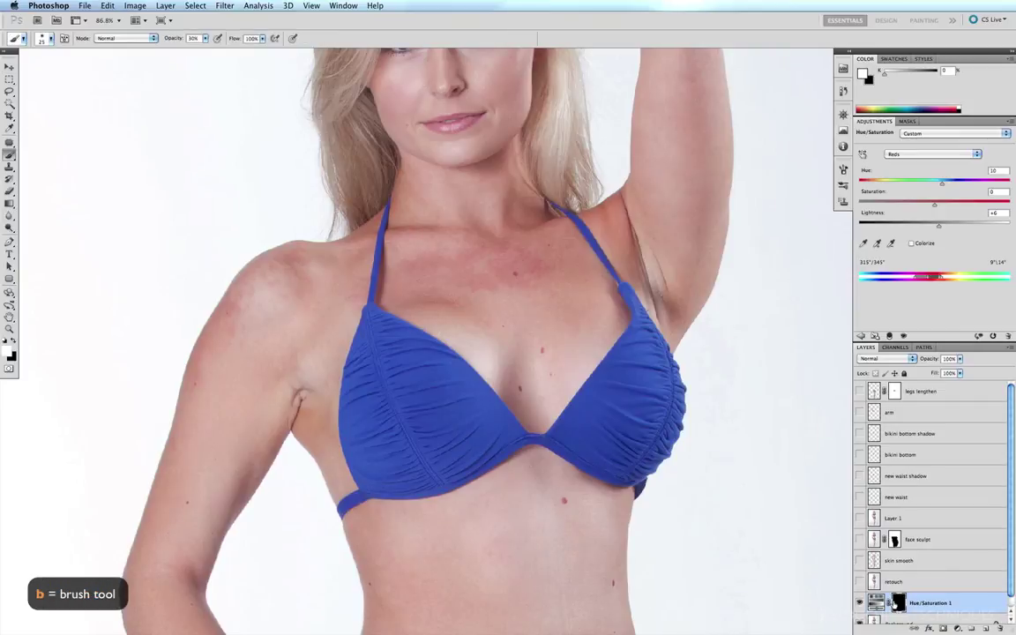
pyautogui.press('0')
pyautogui.press('0')
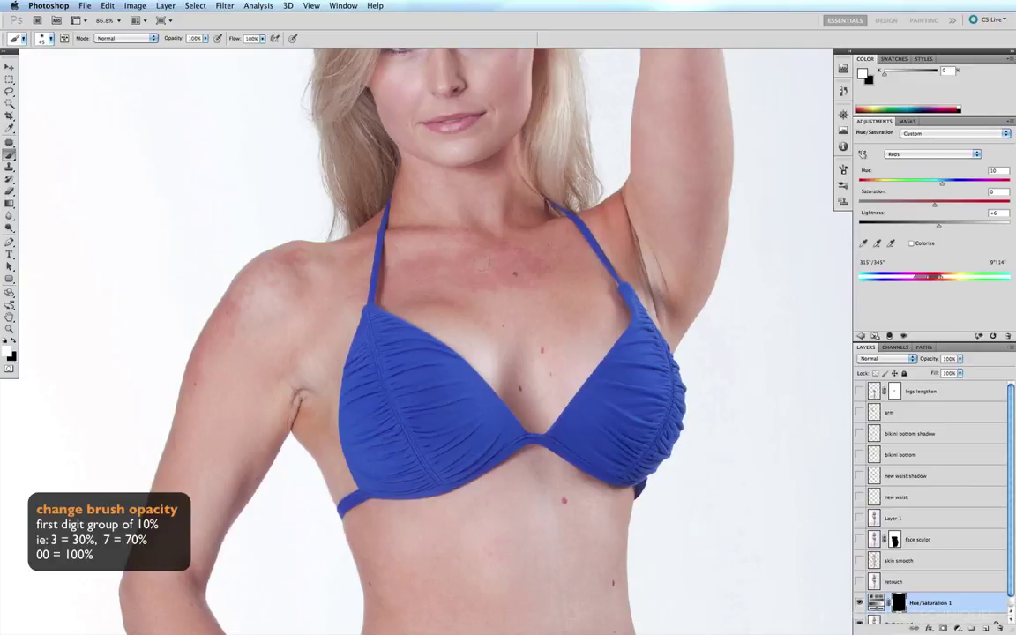
pyautogui.press(']')
pyautogui.press(']')
pyautogui.press(']')
pyautogui.press(']')
pyautogui.press(']')
pyautogui.press(']')
pyautogui.press(']')
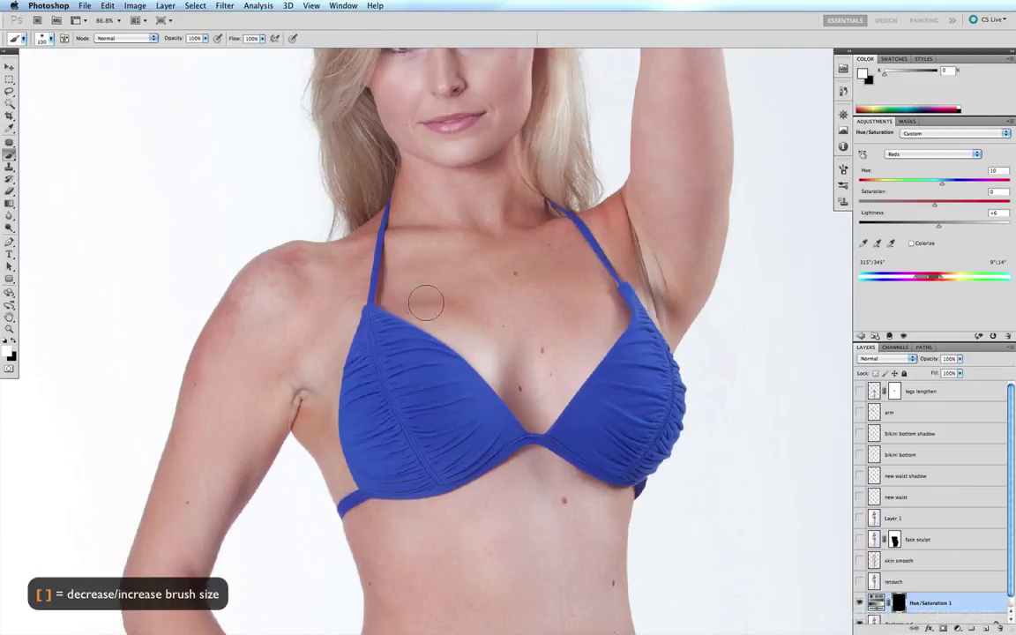
pyautogui.moveTo(265, 243)
pyautogui.mouseDown()
pyautogui.moveTo(283, 261)
pyautogui.moveTo(230, 315)
pyautogui.moveTo(201, 381)
pyautogui.moveTo(158, 433)
pyautogui.moveTo(274, 256)
pyautogui.moveTo(576, 291)
pyautogui.mouseUp()
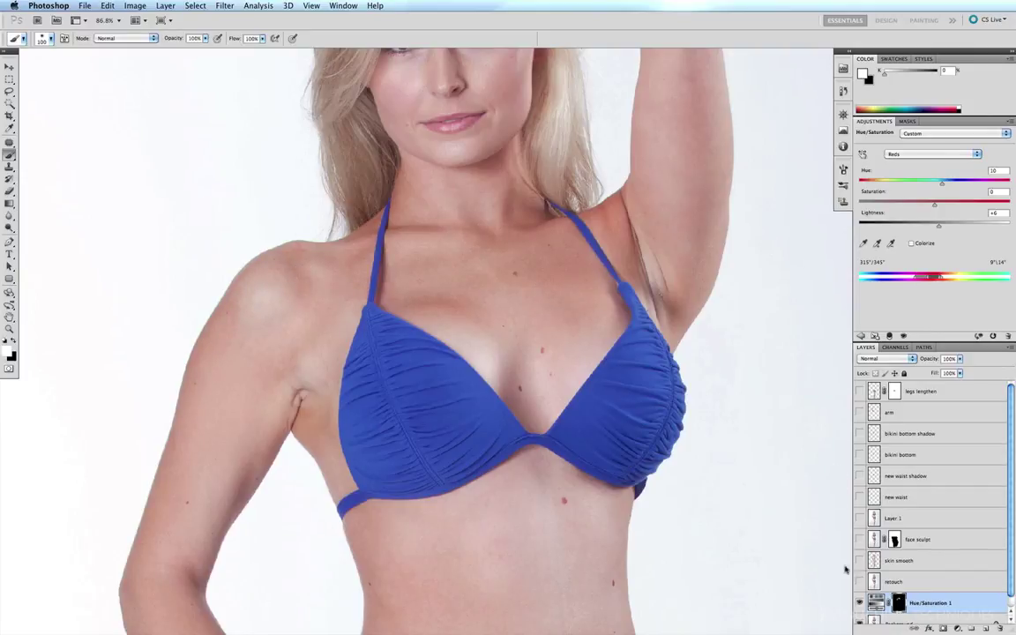
pyautogui.click(861, 602)
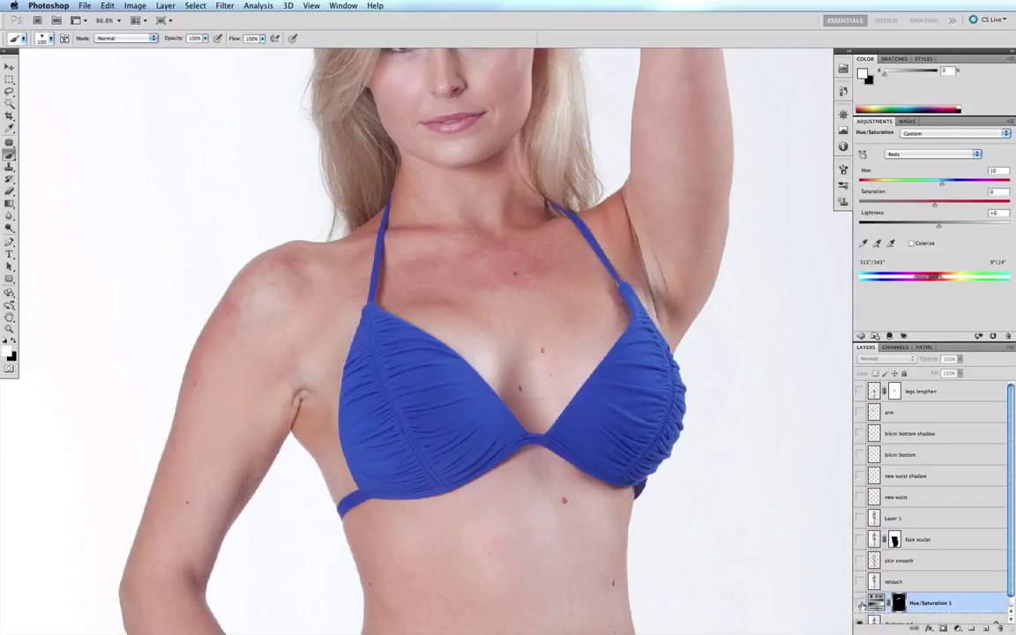
pyautogui.click(861, 603)
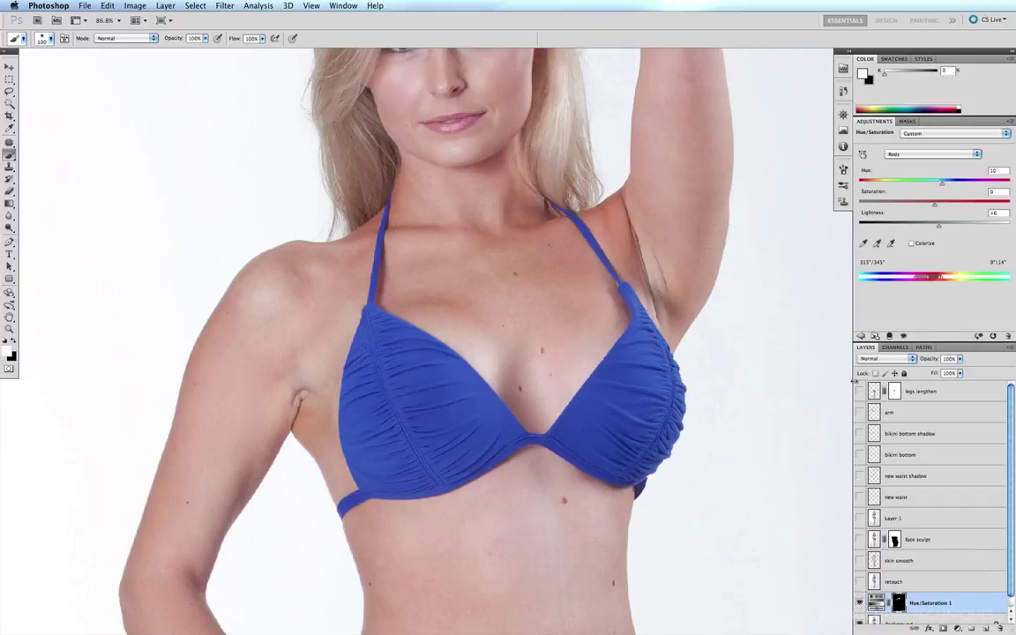